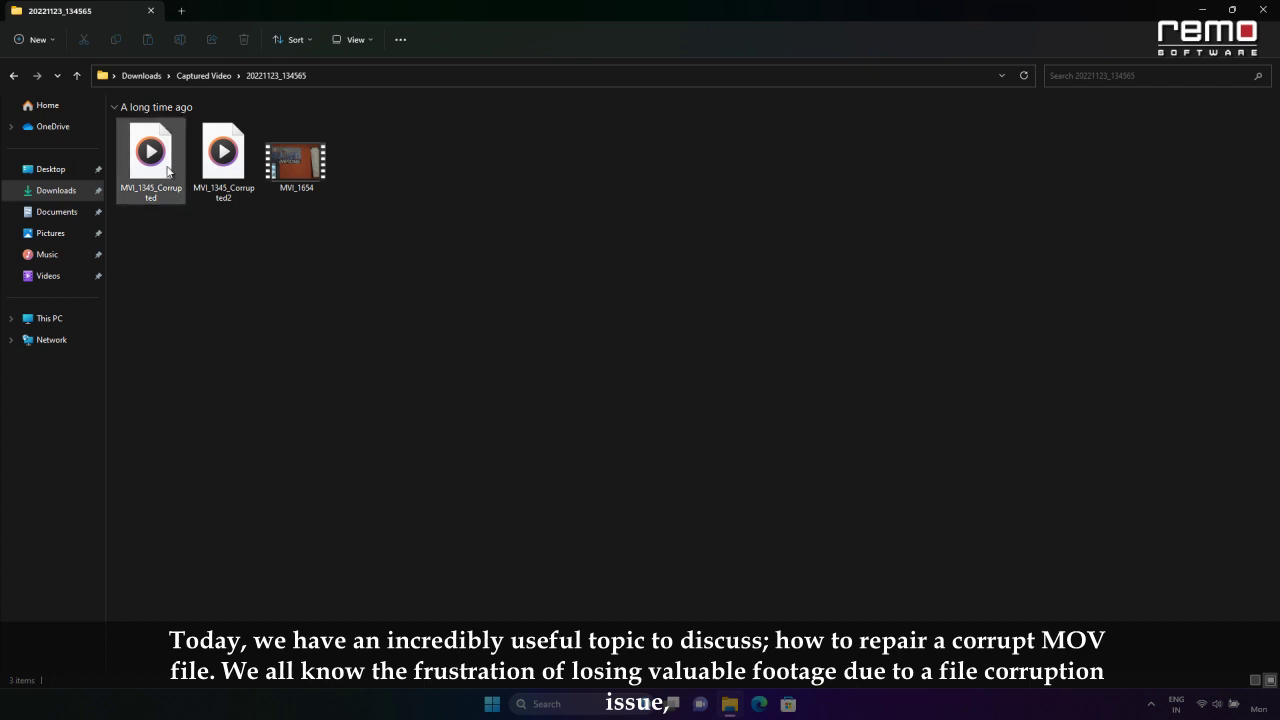
Select the MVI_1345_Corrupted video in the Captured Video folder.
left_click(168, 172)
Try to play MVI_1345_Corrupted, which fails to open in the media player.
double_click(168, 172)
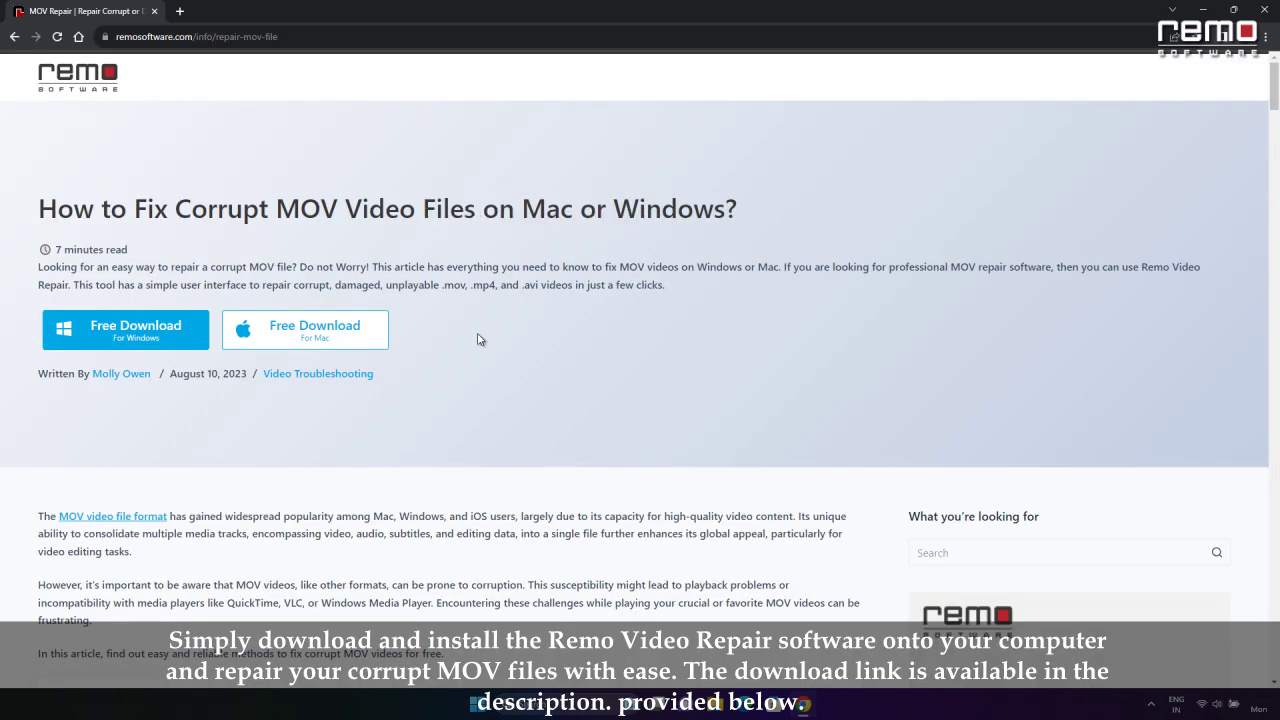
Skim the repair-mov-file article, then start the Free Download For Windows installer download.
scroll(478, 340, "down", 20)
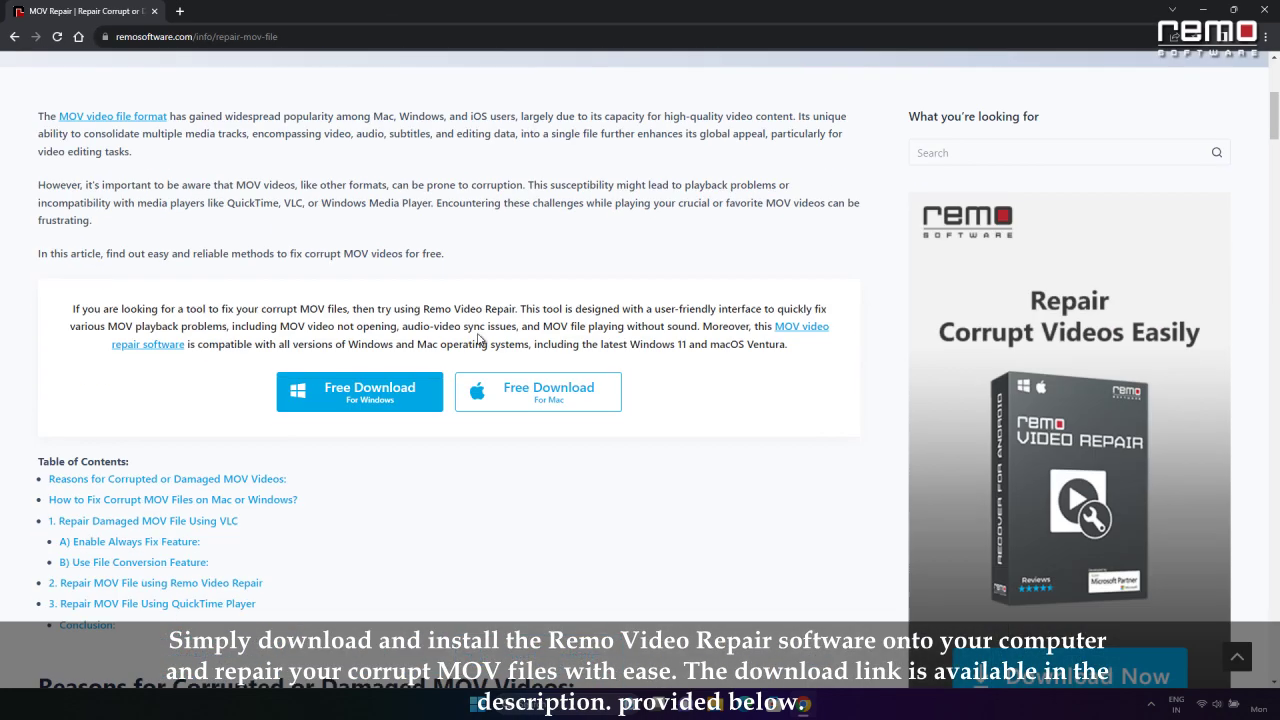
scroll(766, 331, "down", 10)
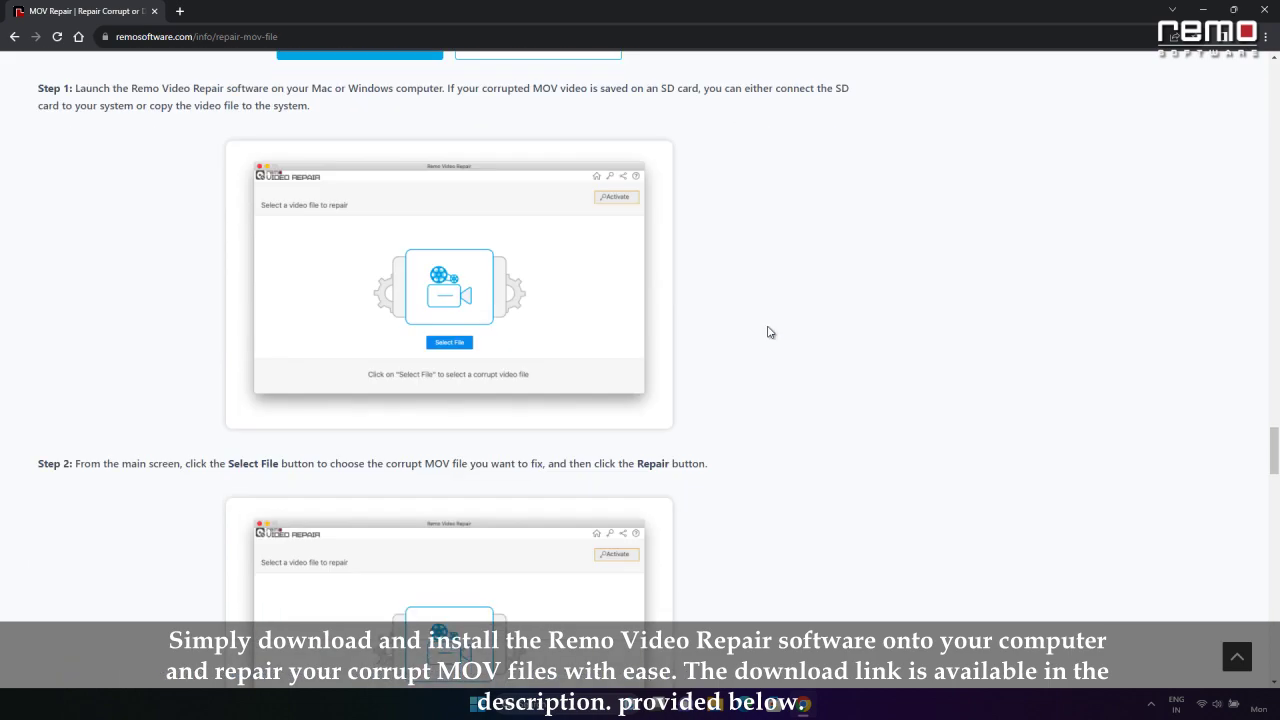
scroll(1029, 454, "up", 15)
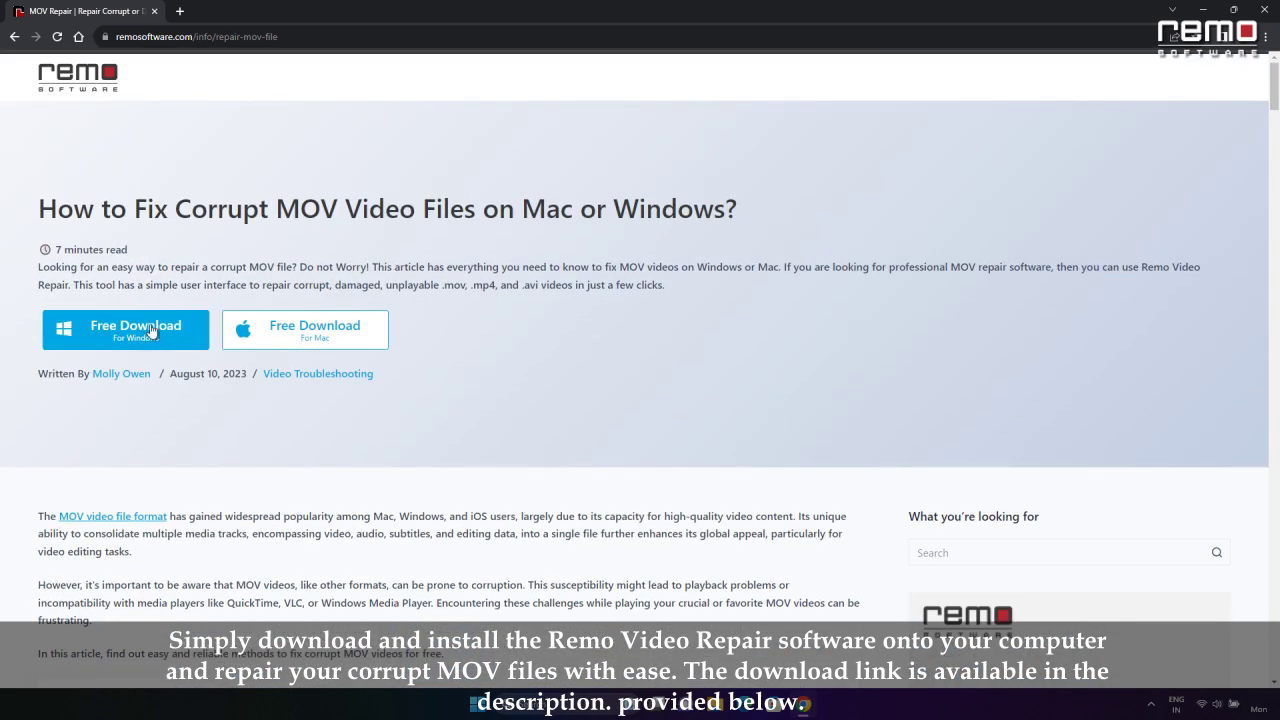
left_click(143, 329)
left_click(612, 458)
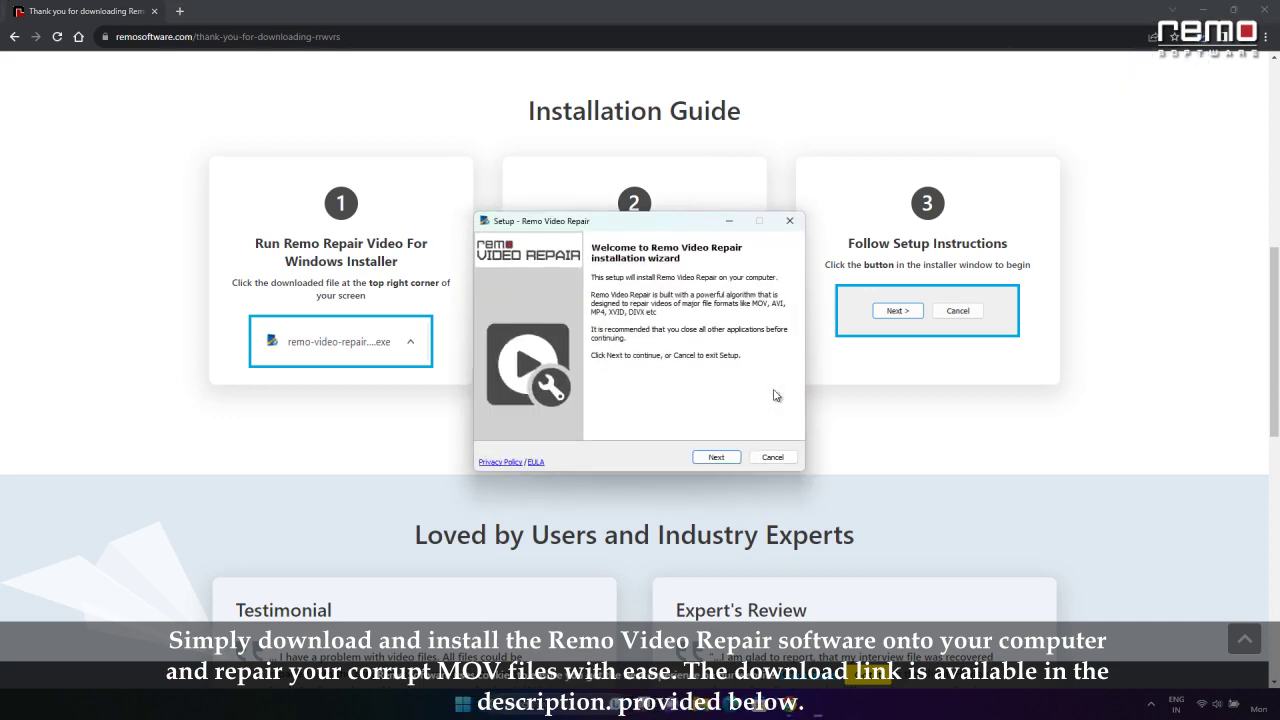
Complete the setup wizard with 'Launch Remo Video Repair' unchecked.
left_click(706, 462)
left_click(726, 458)
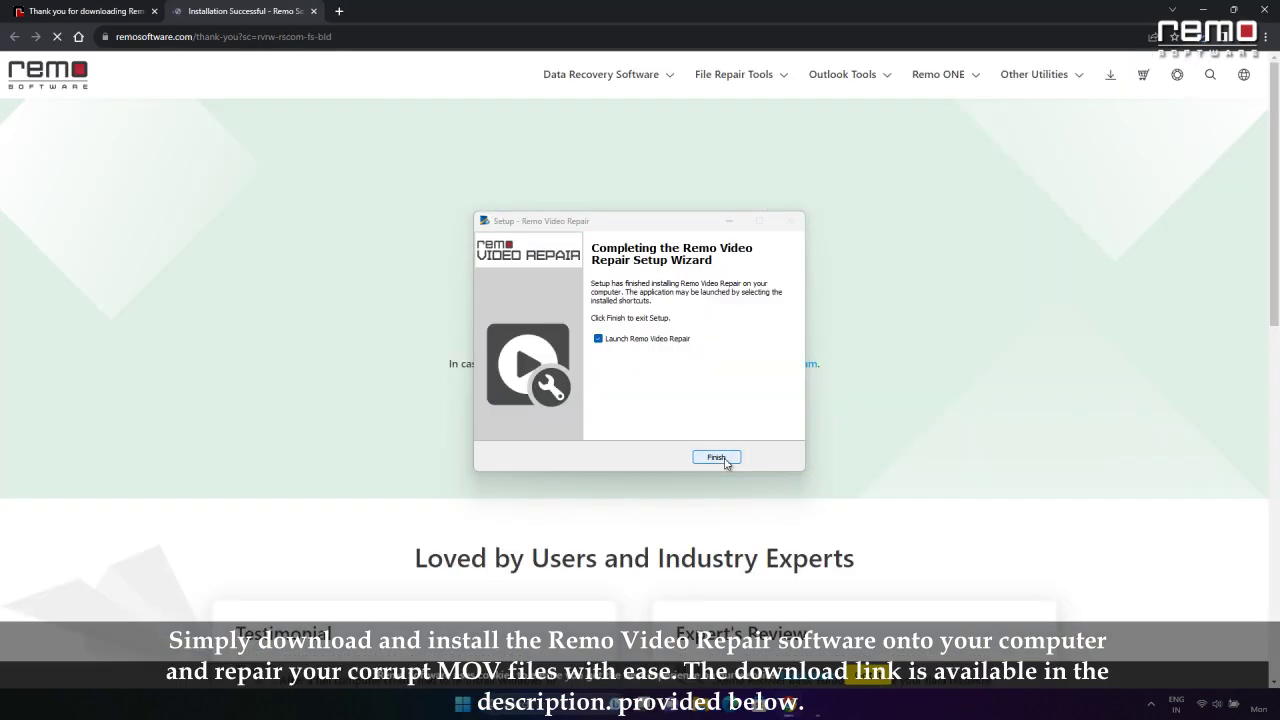
left_click(598, 339)
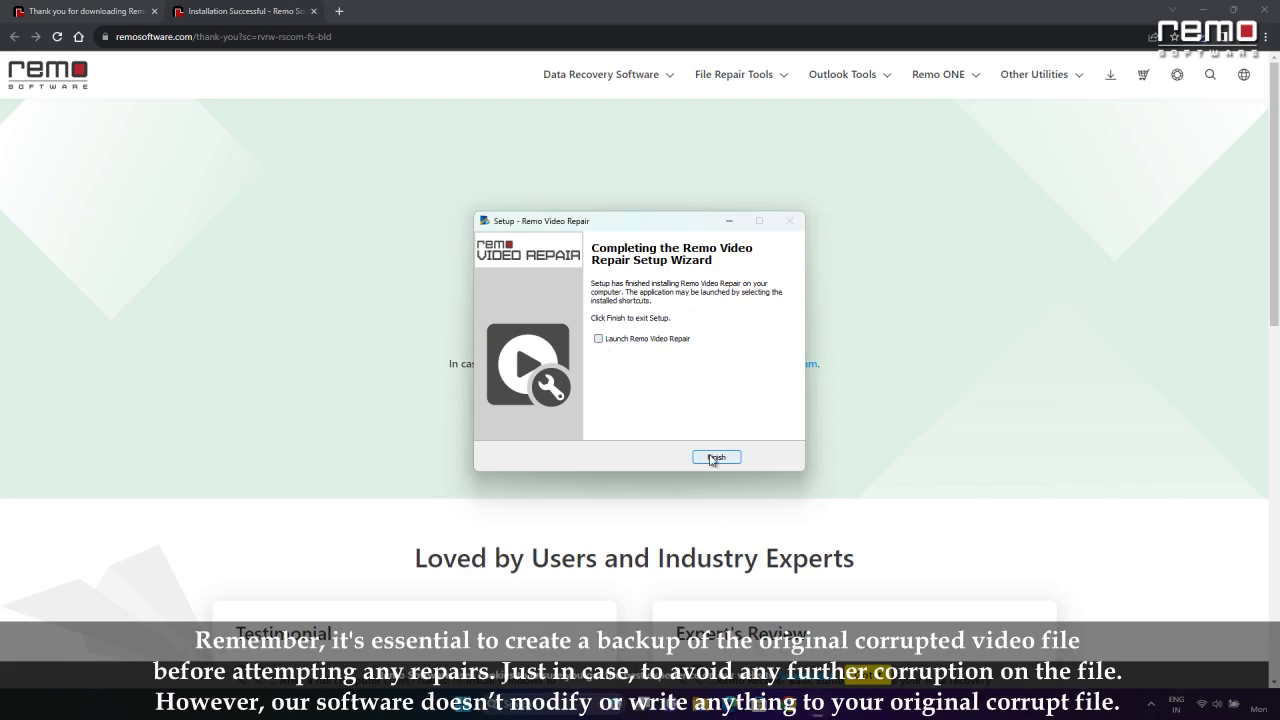
left_click(716, 458)
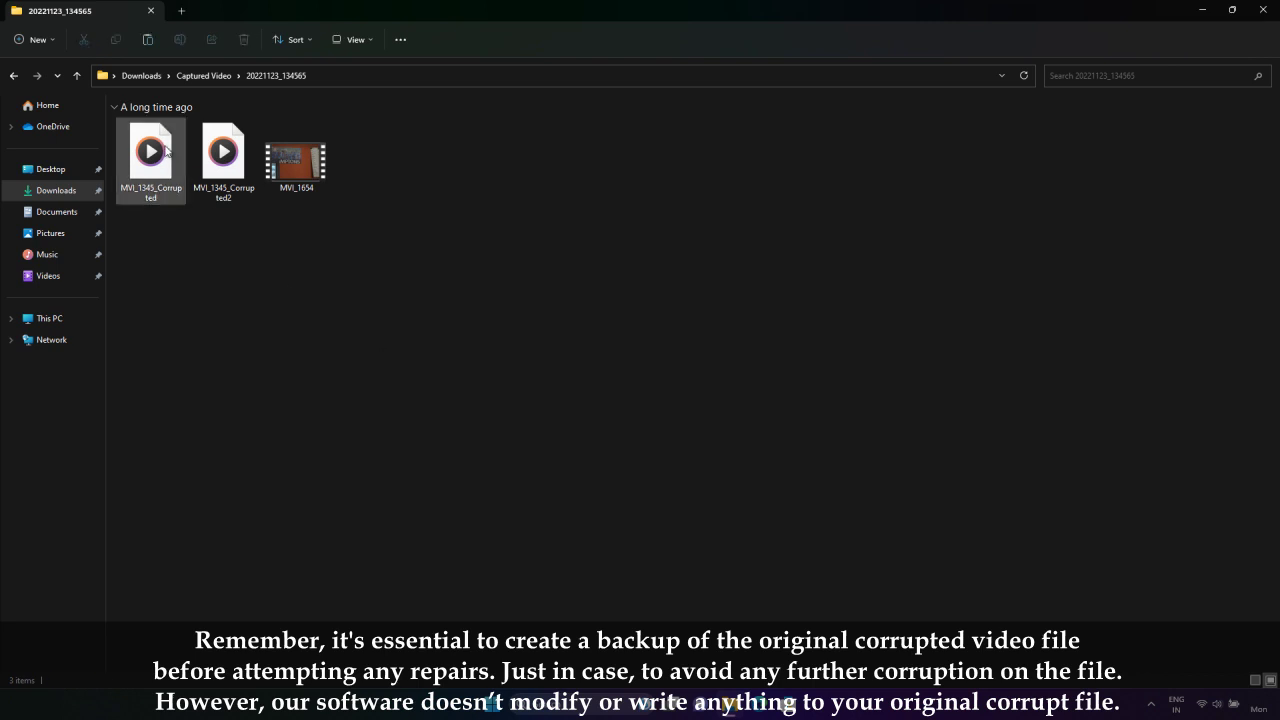
Copy MVI_1345_Corrupted, close the Captured Video window, and paste the copy onto the desktop.
left_click(166, 152)
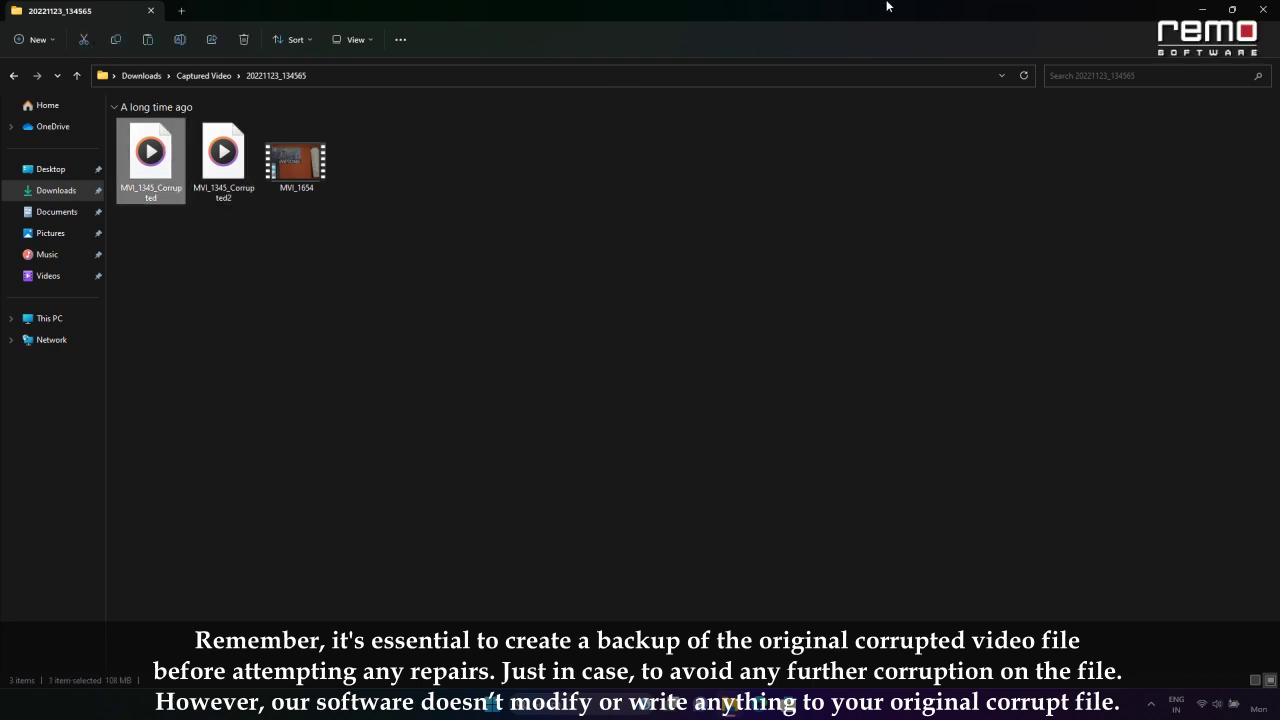
left_click(1262, 9)
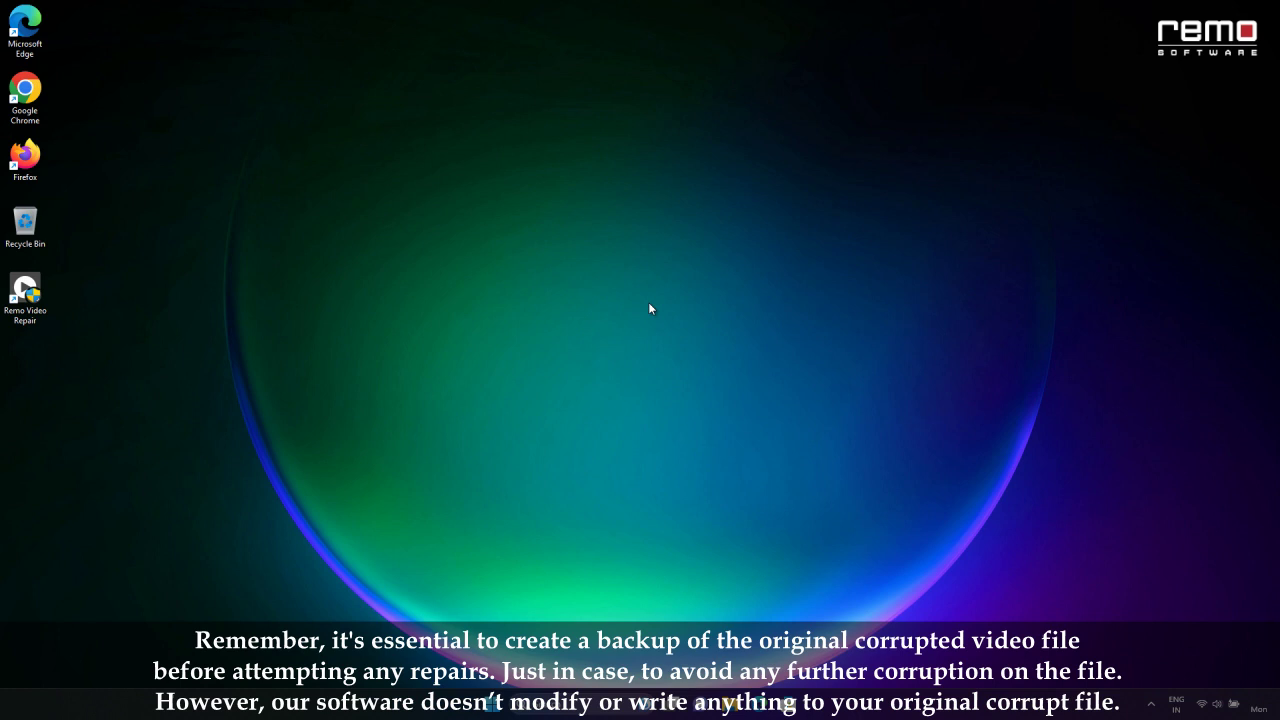
key("ctrl+v")
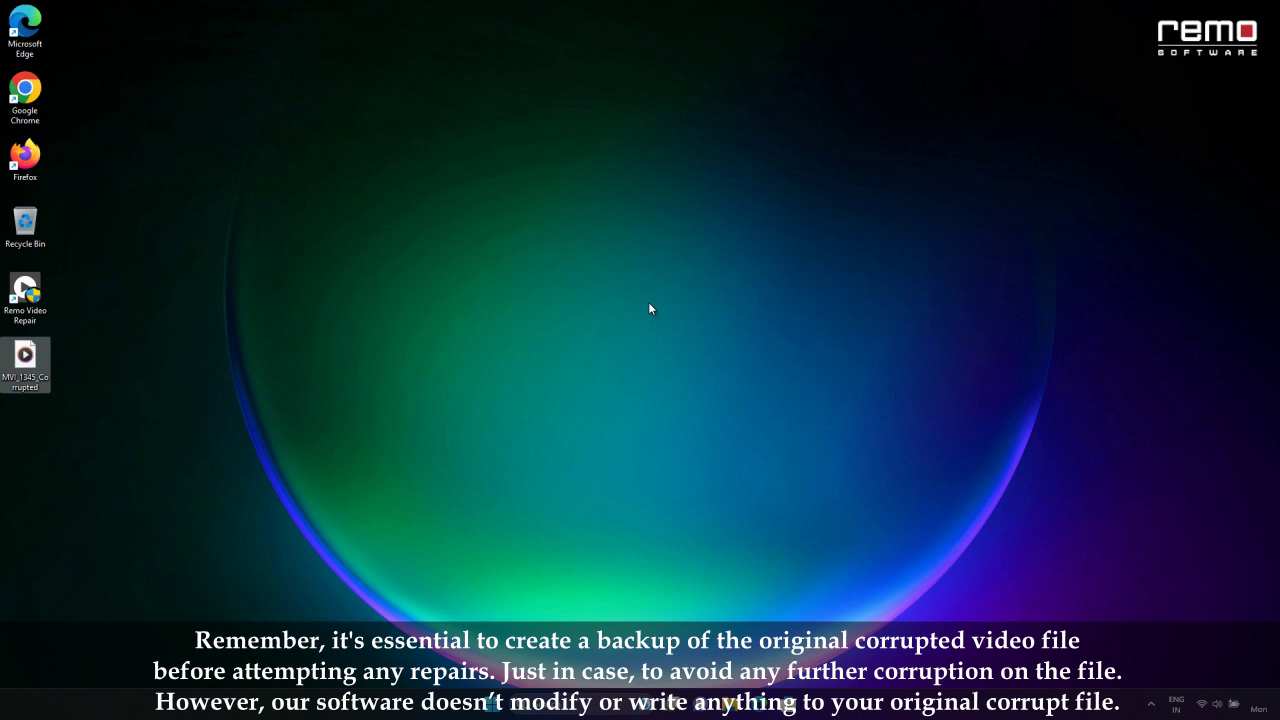
left_click(649, 304)
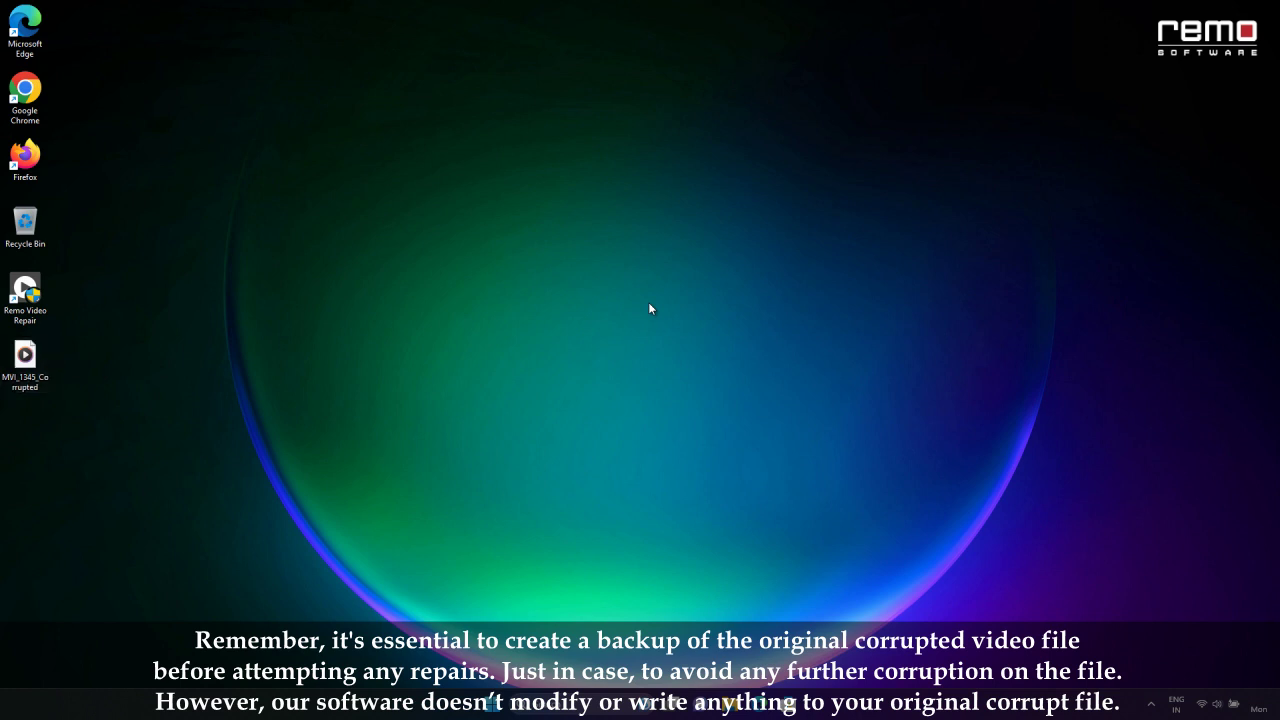
Load Desktop\MVI_1345_Corrupted.MOV into Remo Video Repair and start the repair.
double_click(22, 297)
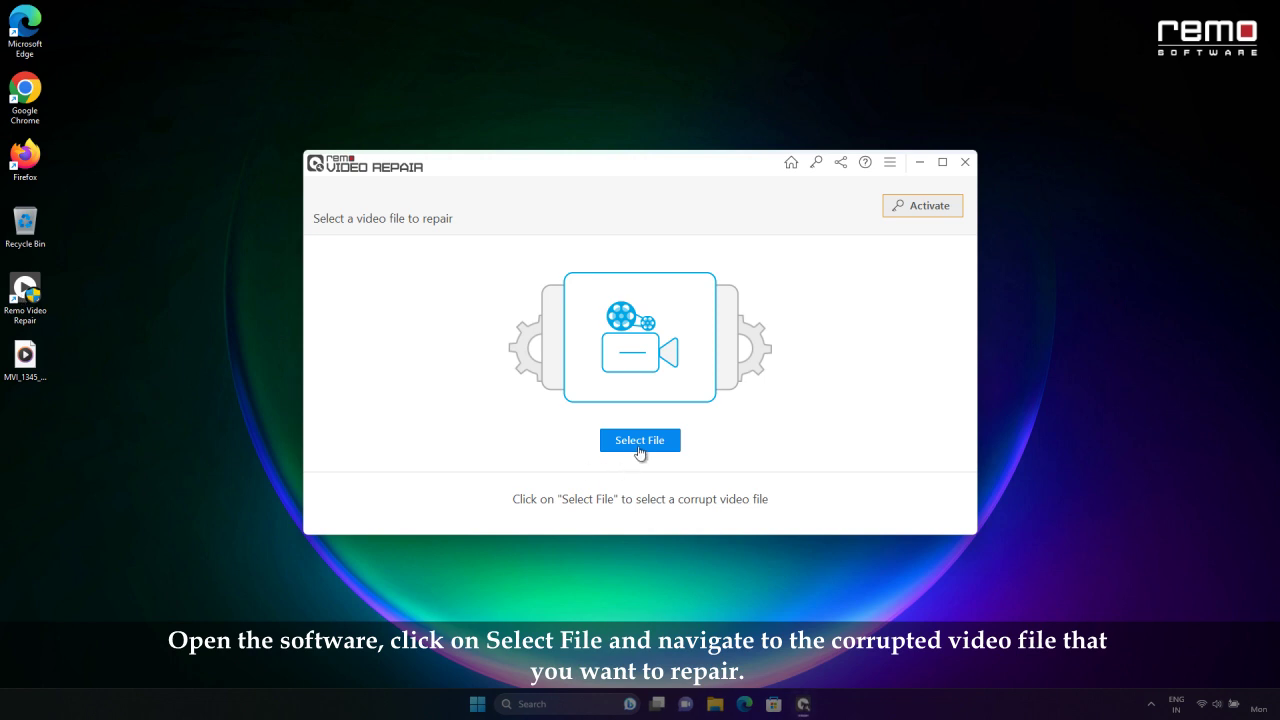
left_click(640, 442)
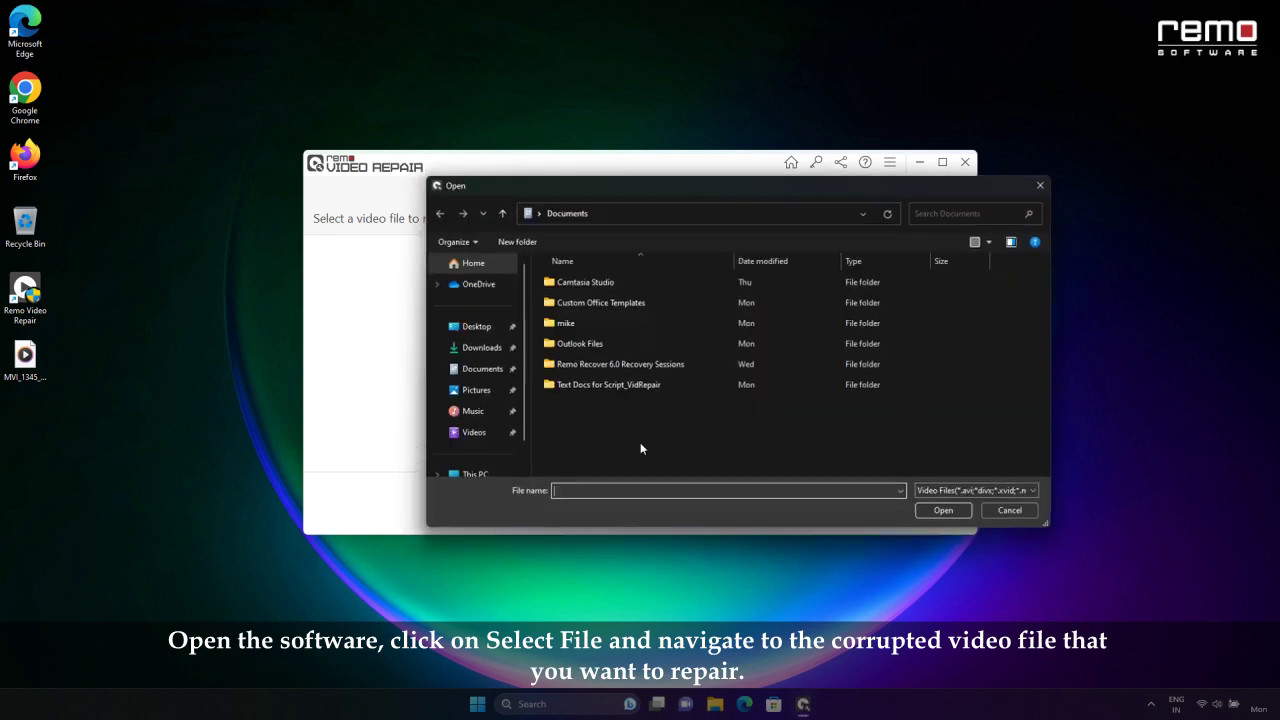
left_click(474, 326)
left_click(575, 295)
left_click(940, 512)
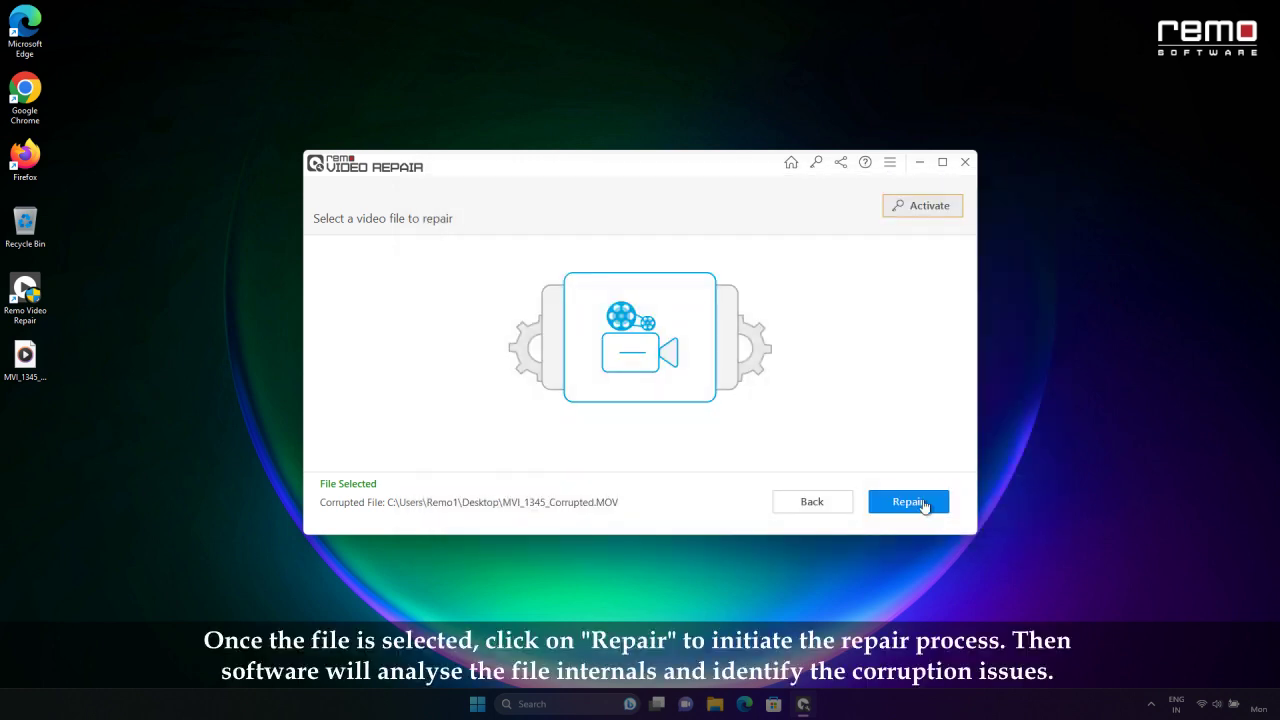
left_click(922, 503)
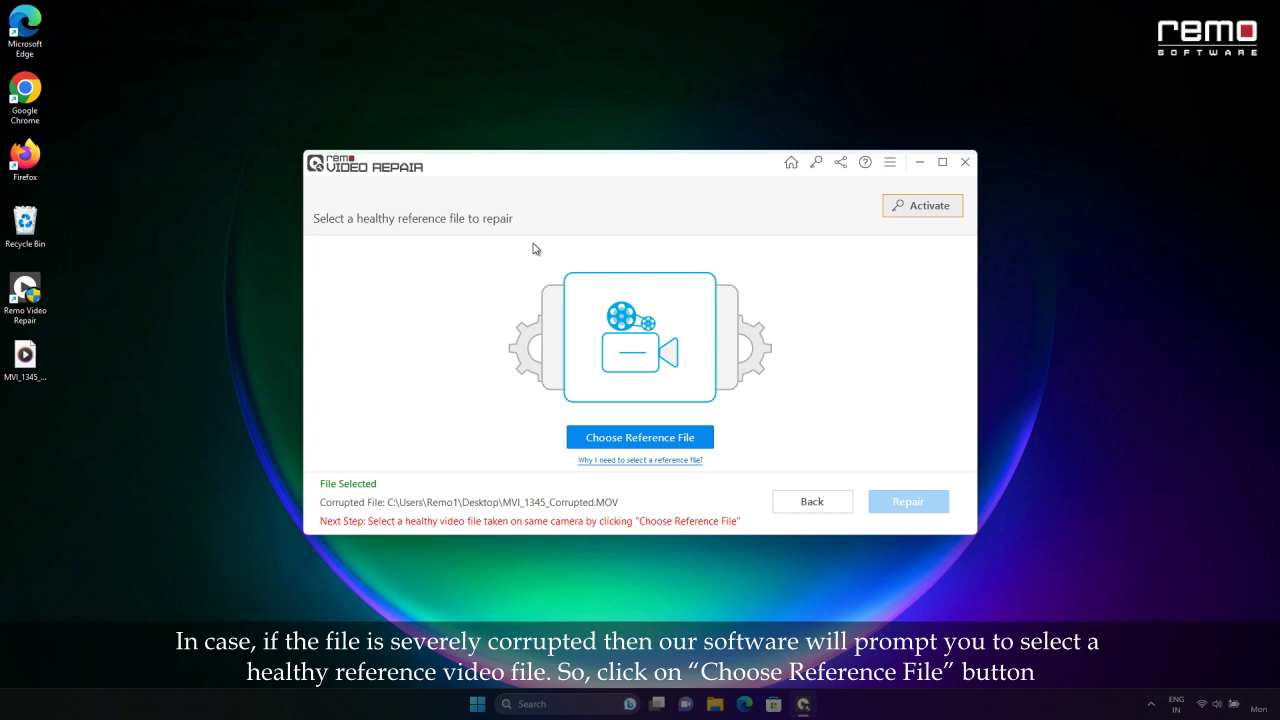
Choose Downloads > Captured Video > 20221123_134565 > MVI_1654.MOV as the healthy reference video.
left_click(631, 438)
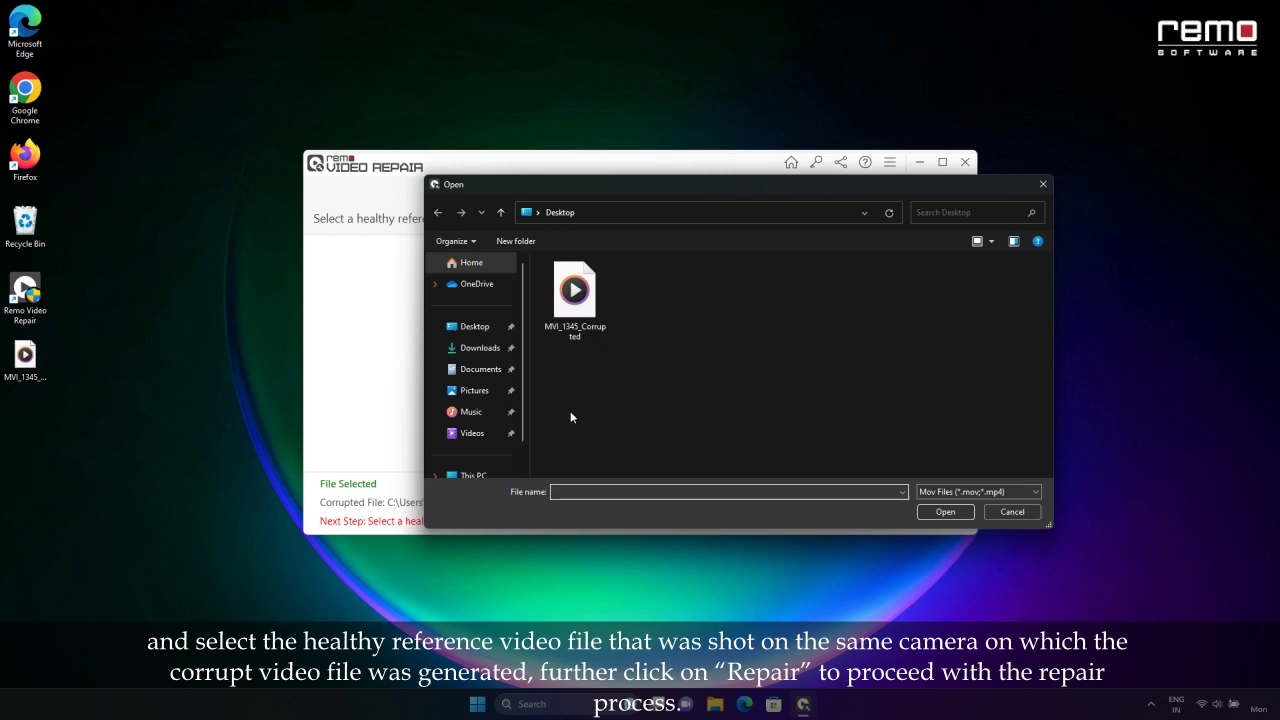
left_click(484, 348)
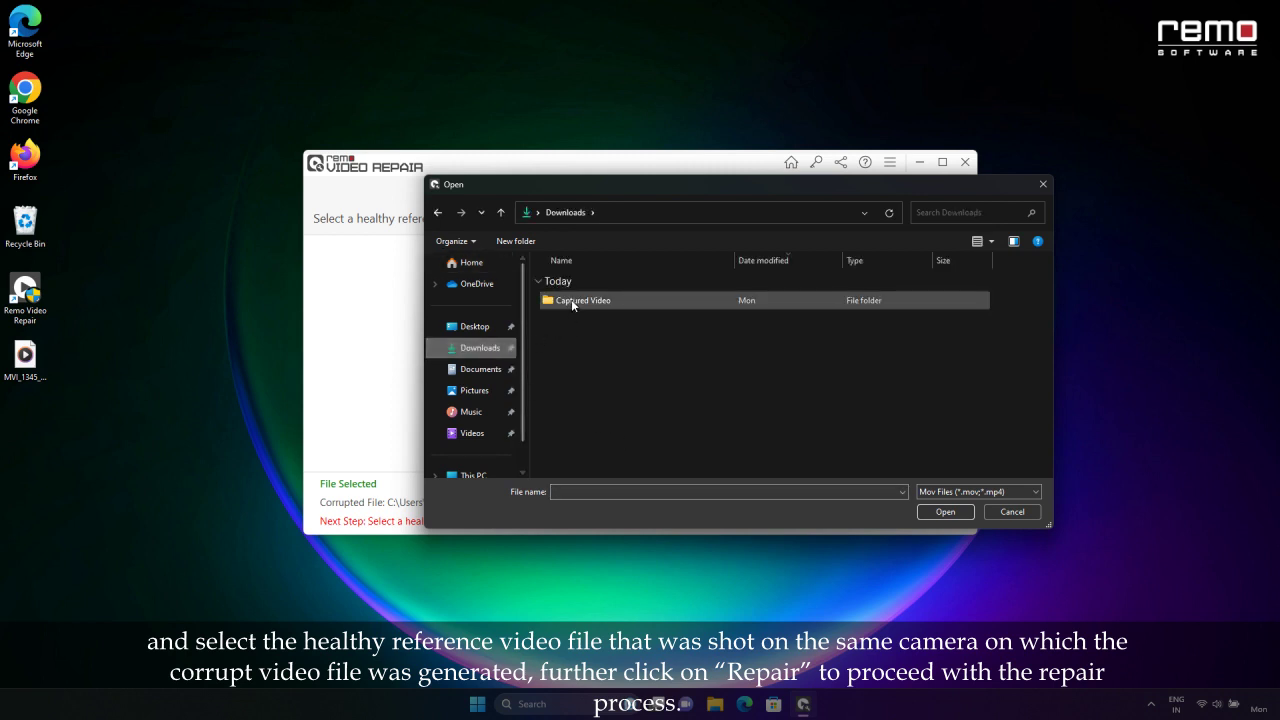
double_click(572, 300)
double_click(609, 302)
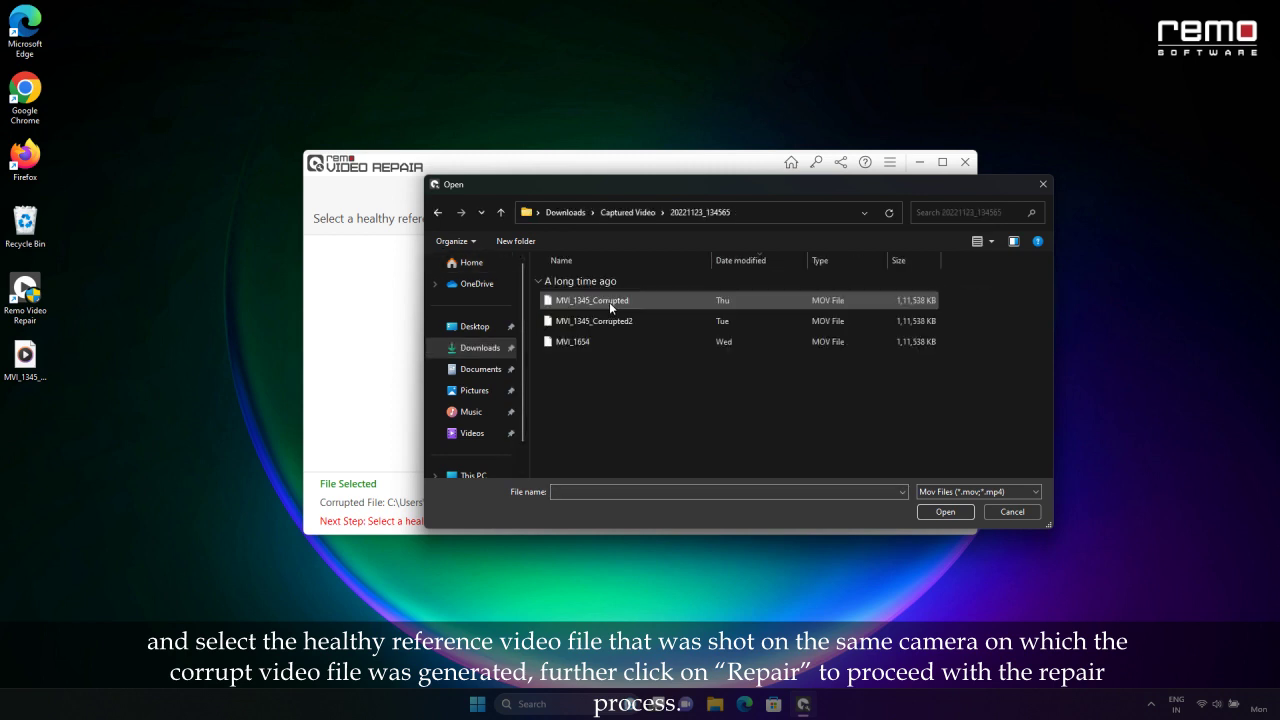
double_click(593, 343)
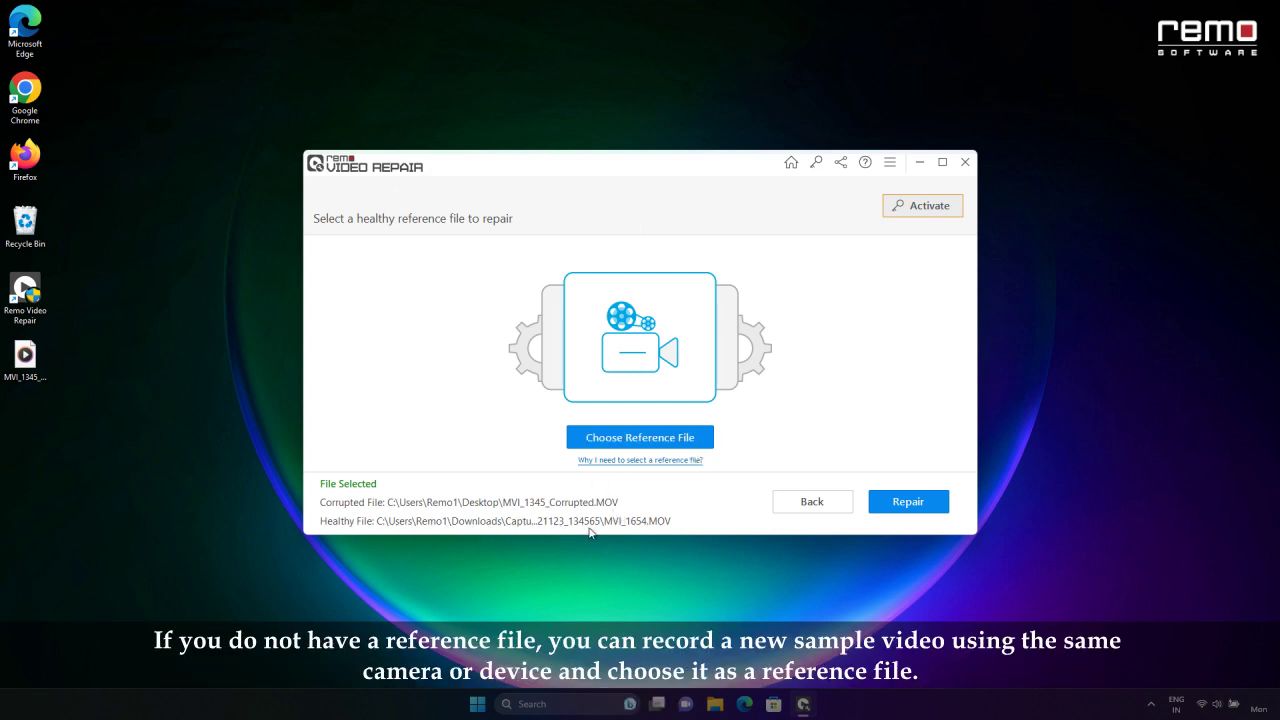
Run the repair, then preview the repaired 00:00:34 video, seeking ahead before closing the player.
left_click(896, 506)
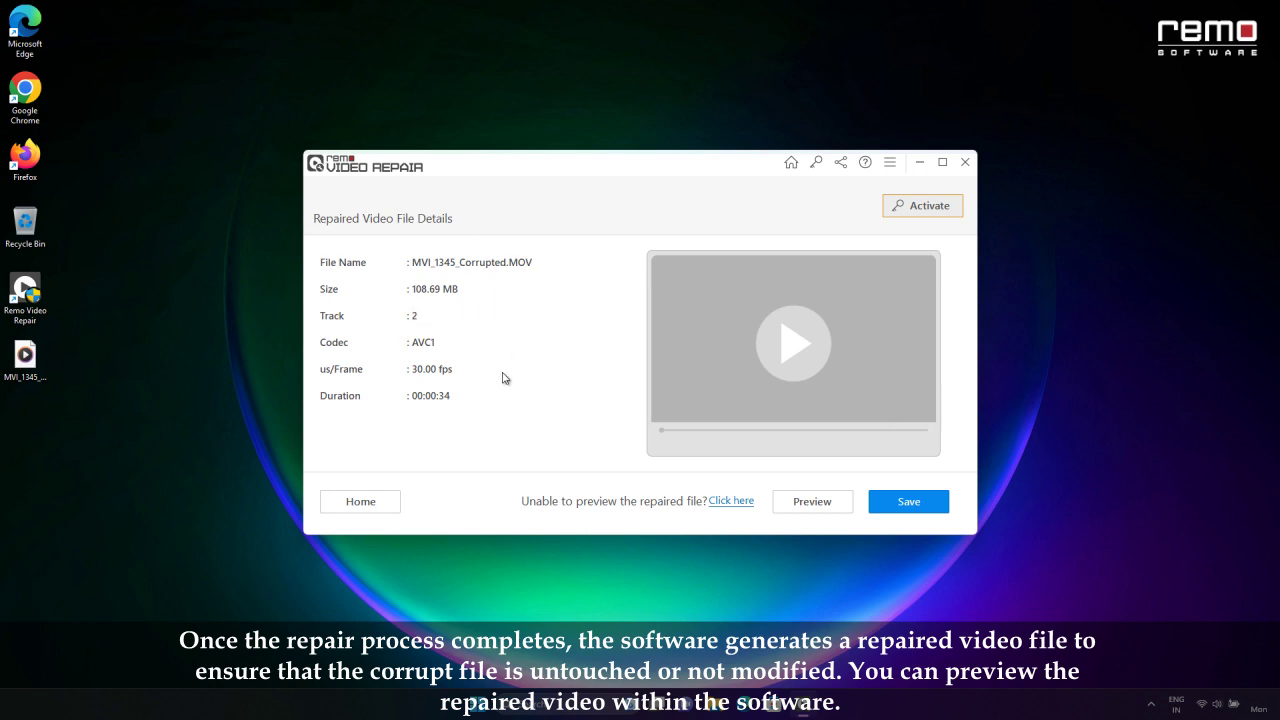
left_click(792, 367)
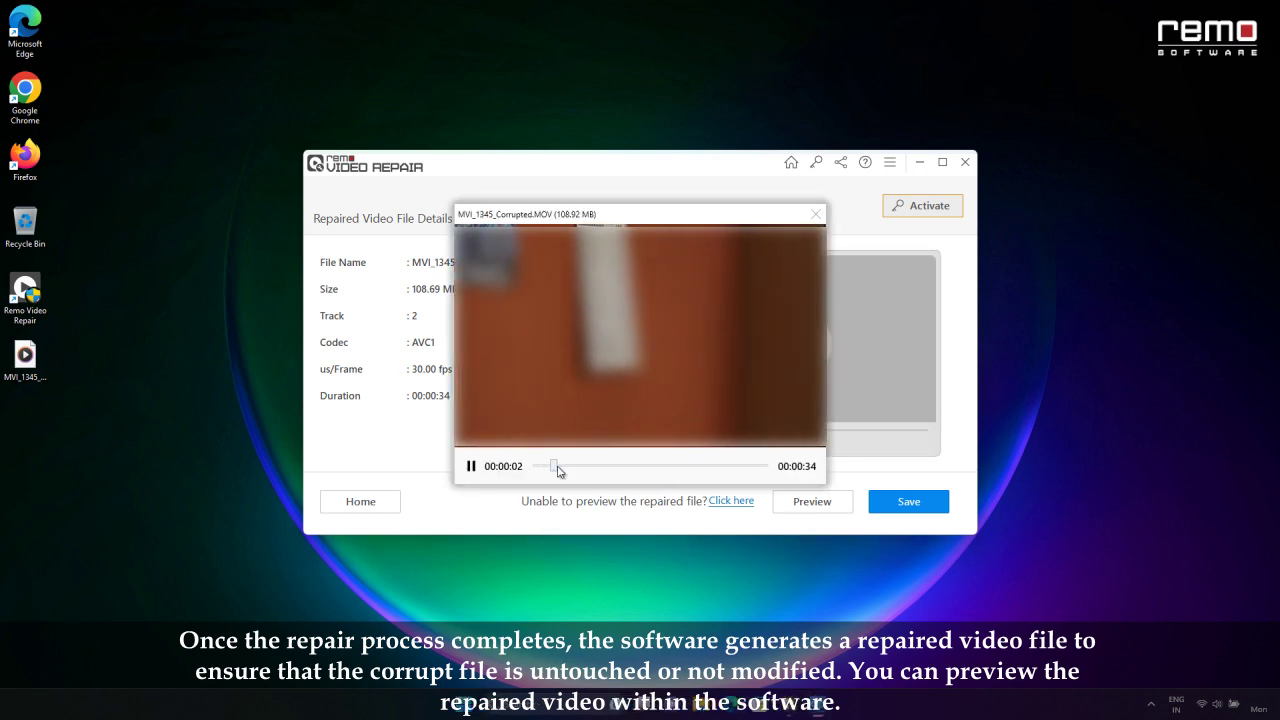
left_click_drag(558, 466, 757, 466)
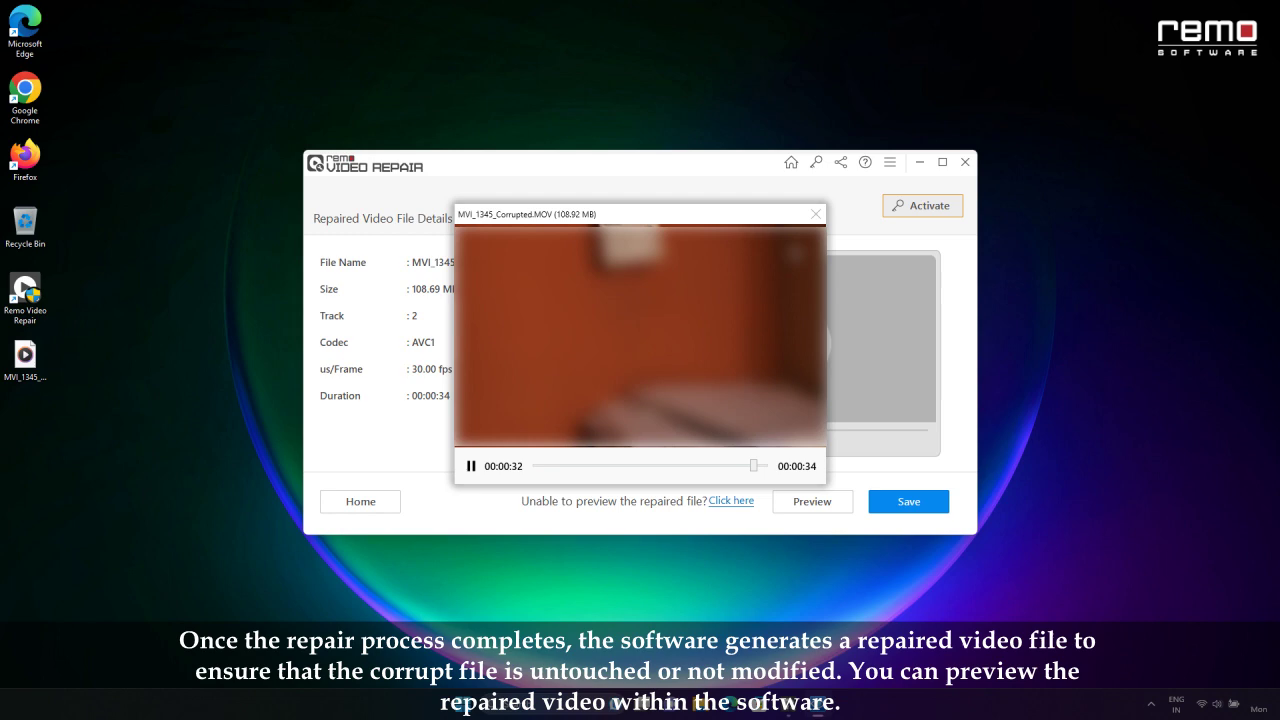
left_click(813, 217)
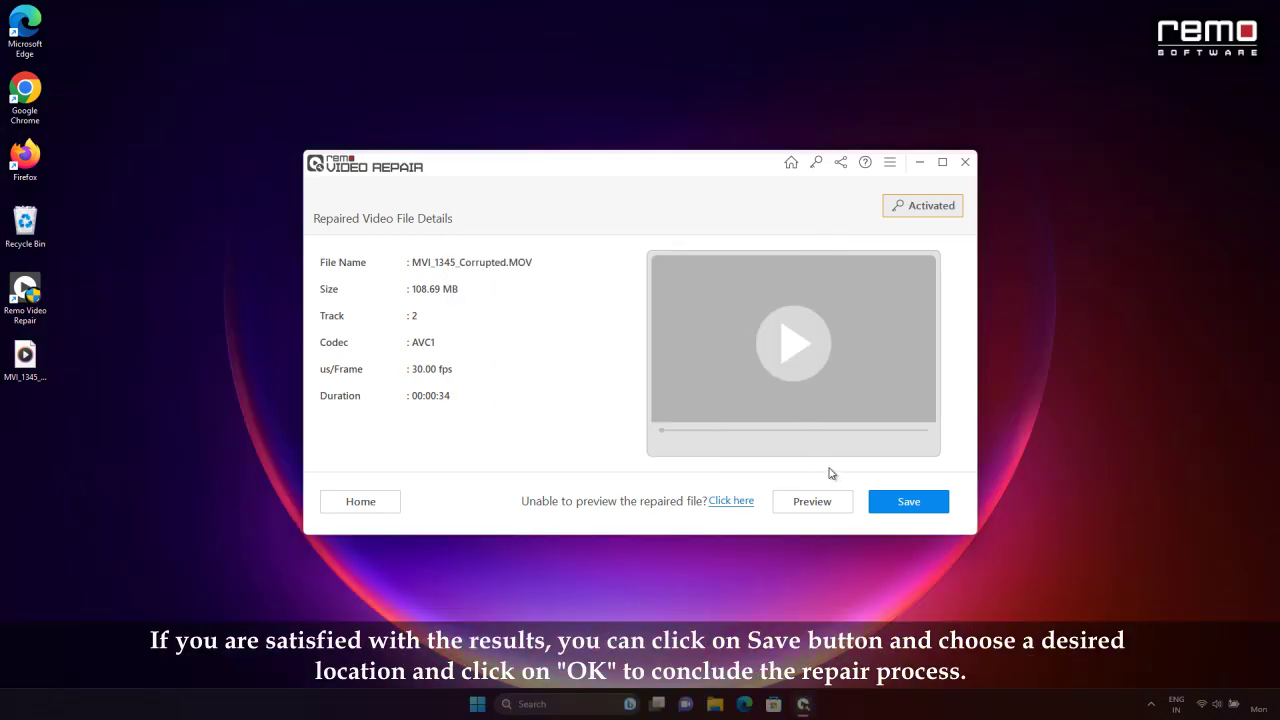
left_click(906, 504)
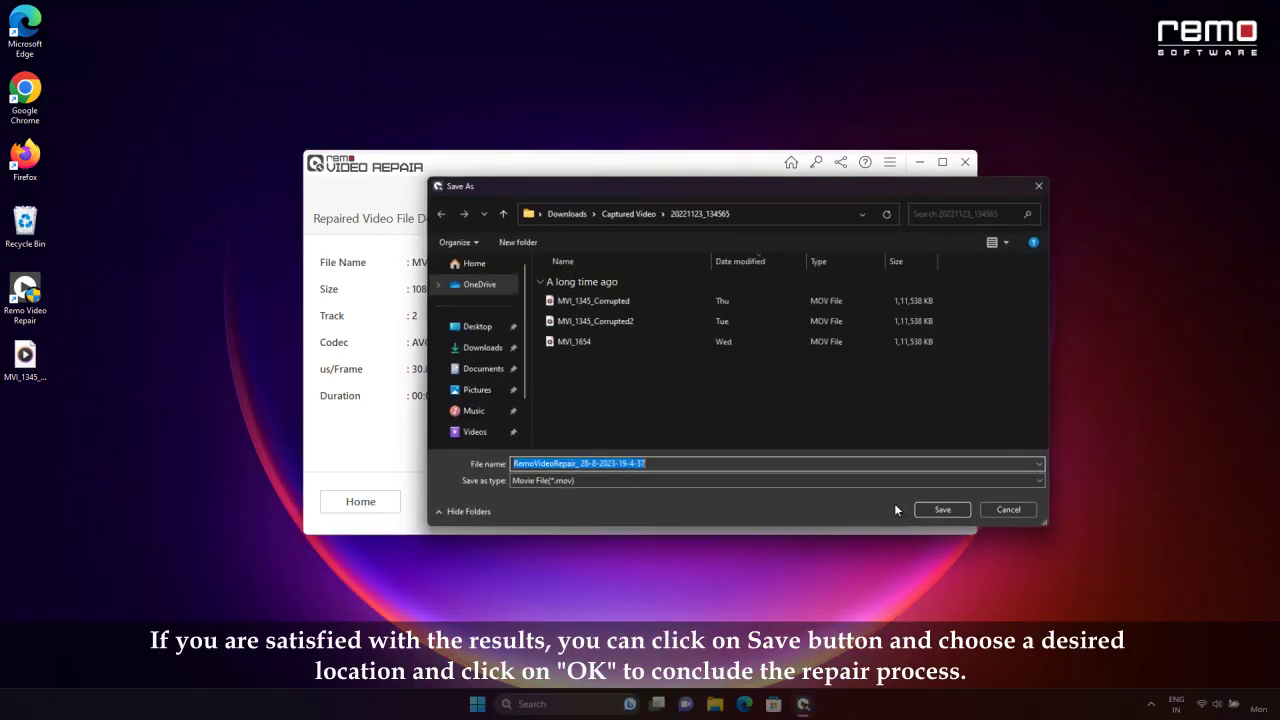
left_click(474, 326)
left_click(631, 465)
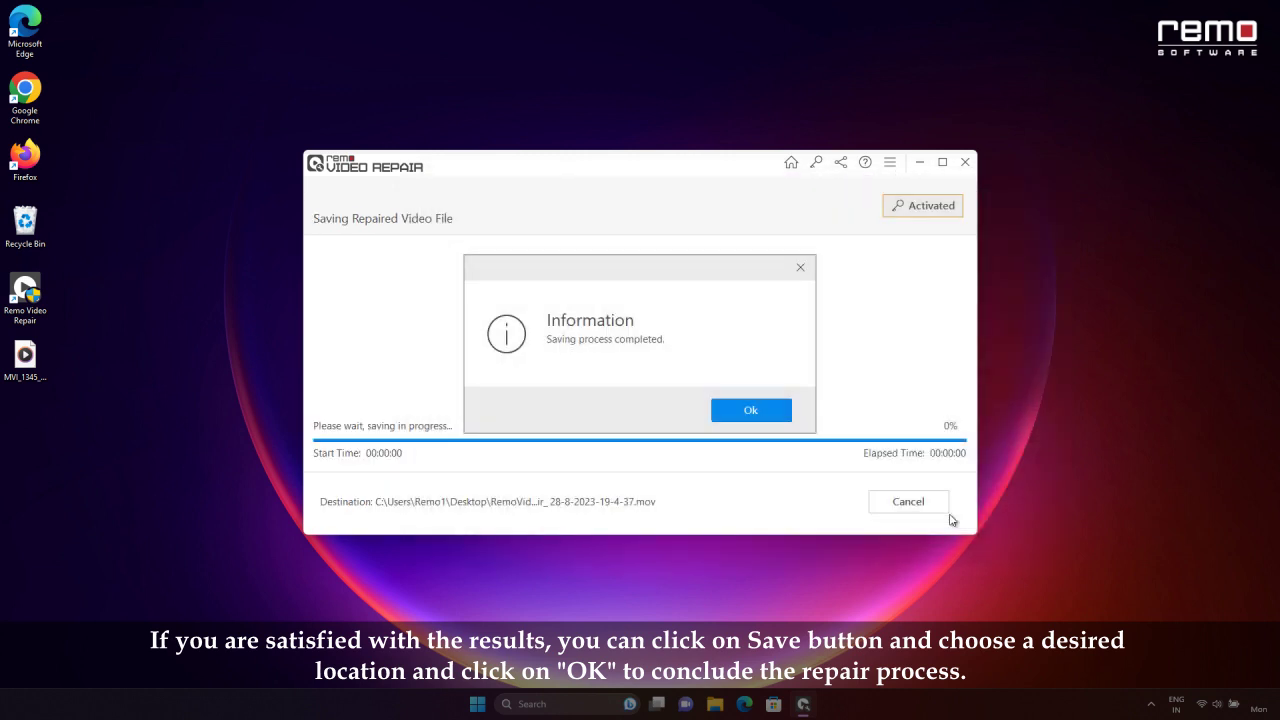
left_click(751, 410)
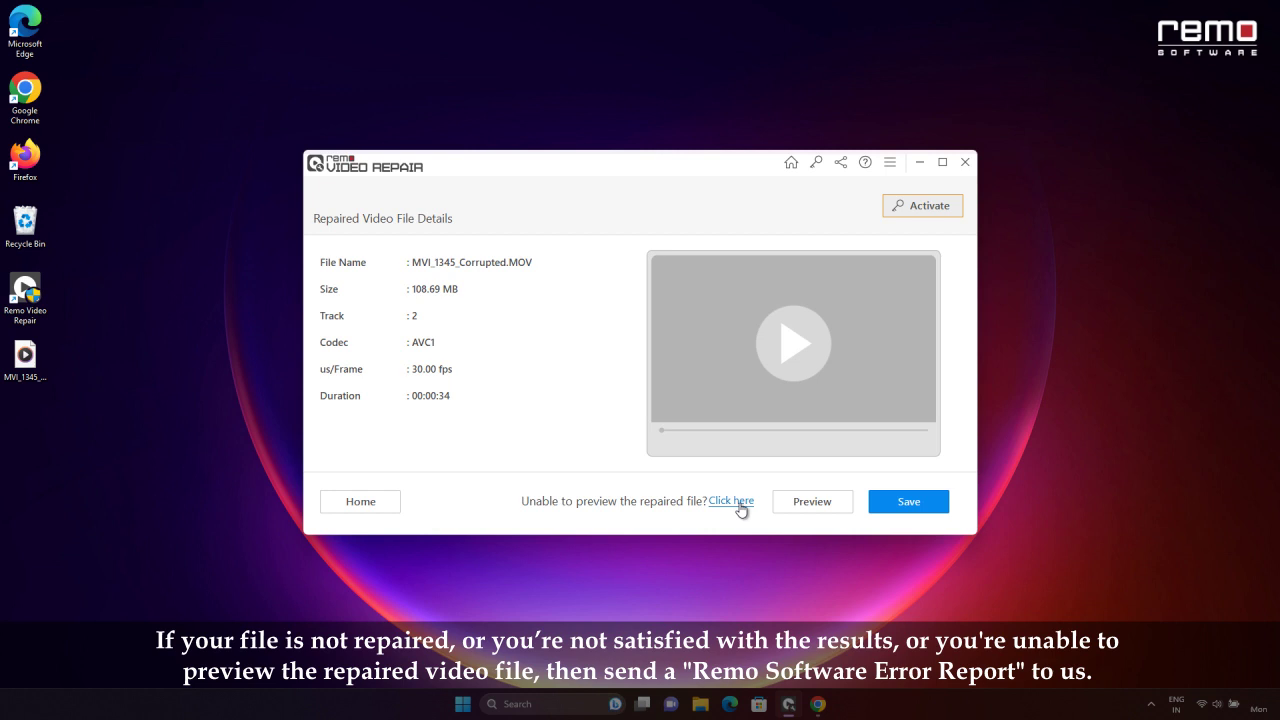
Open the error report form and select its e-mail and issue description fields.
left_click(740, 503)
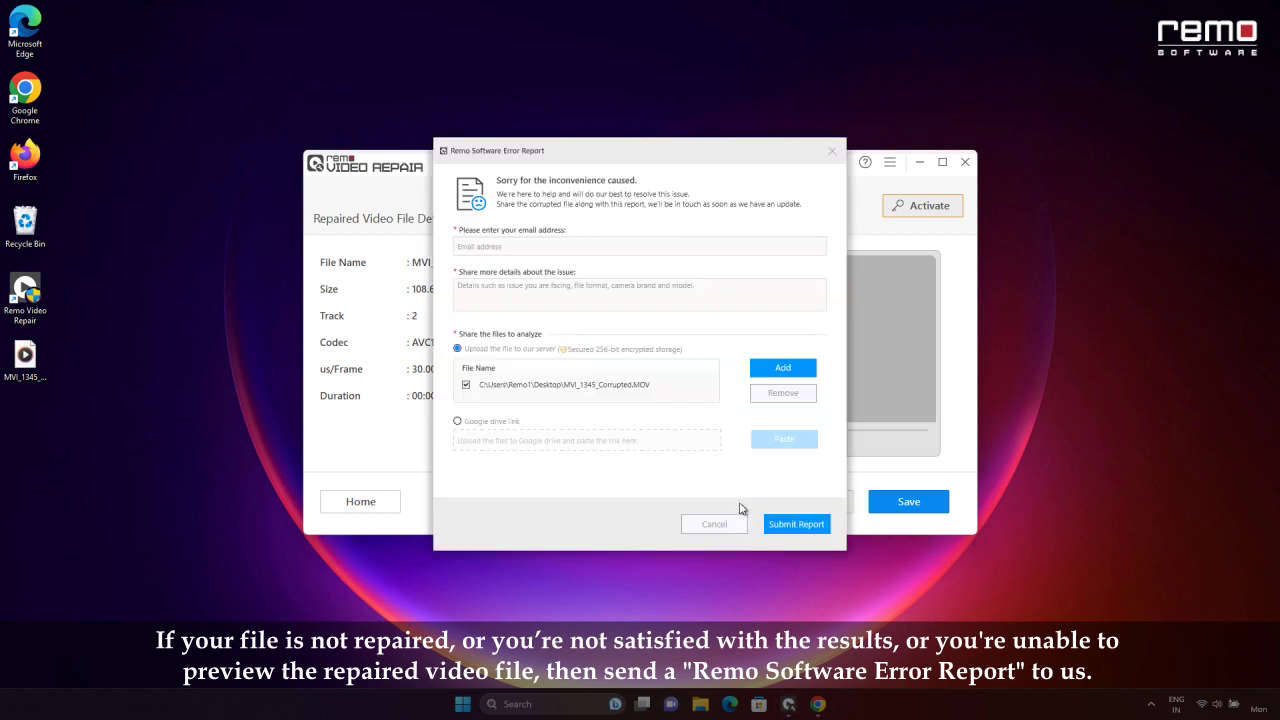
left_click(500, 247)
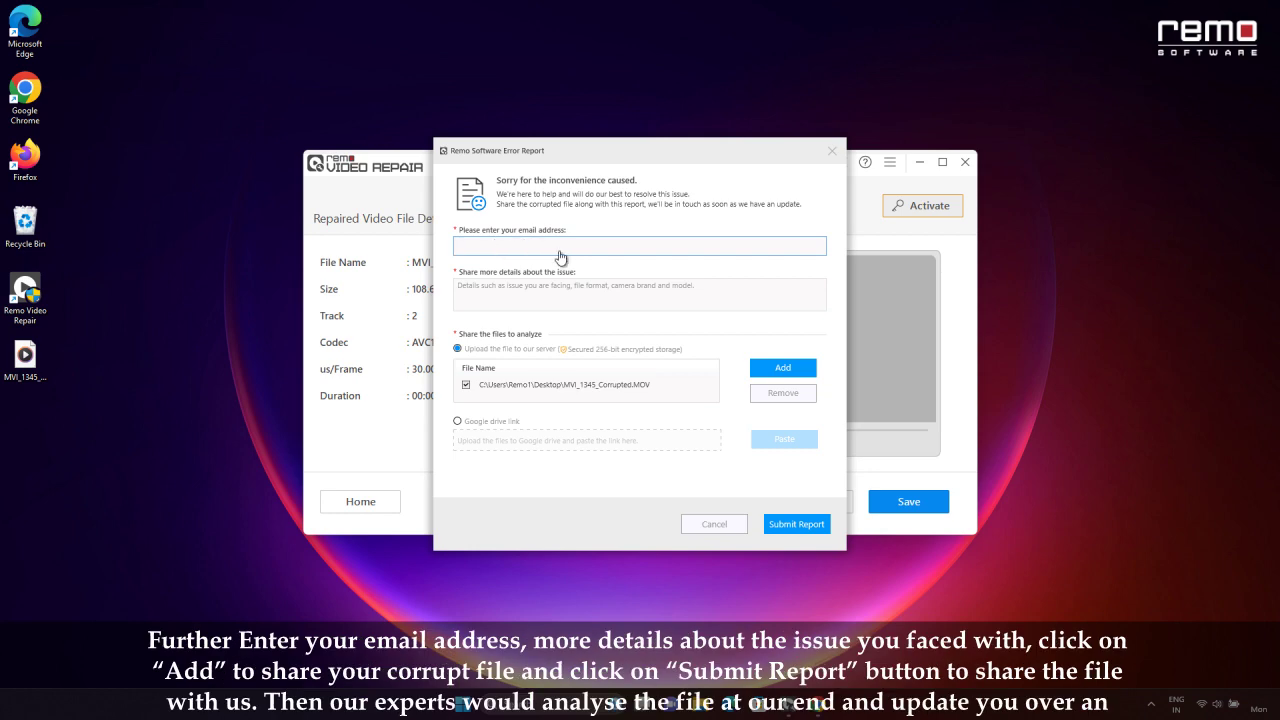
left_click(495, 298)
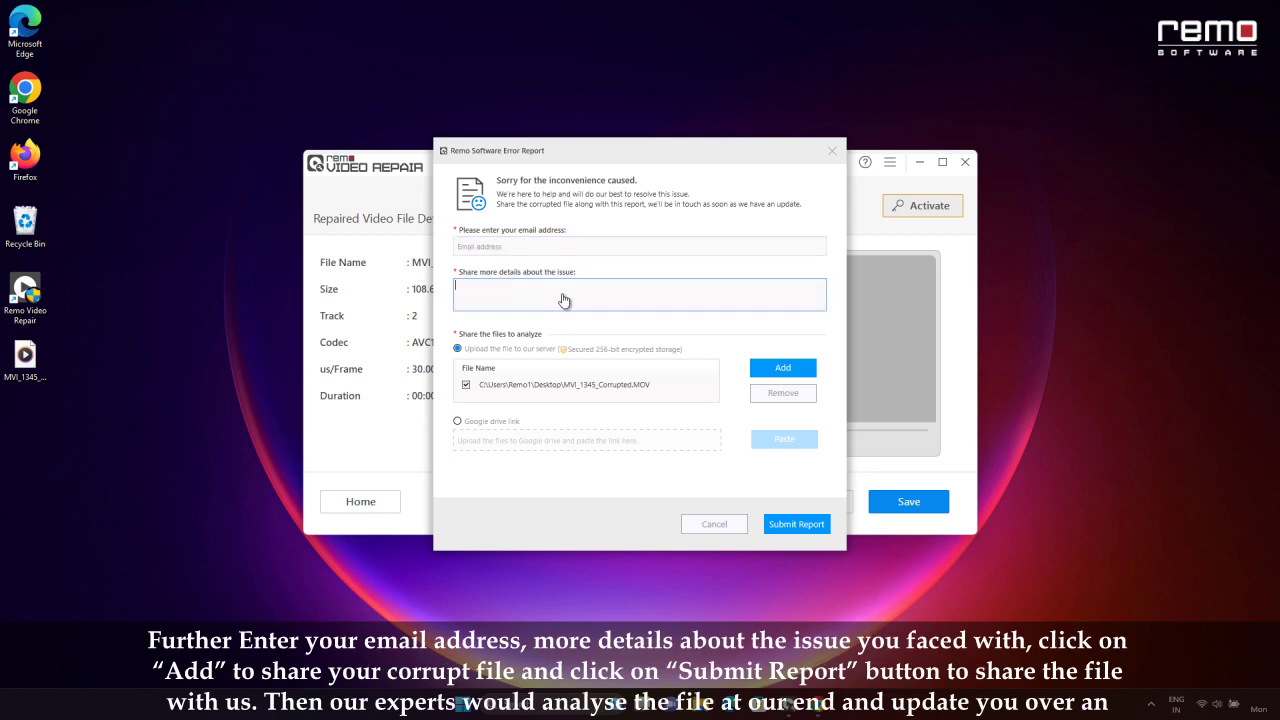
Attach Downloads > Captured Video > 20221123_134565 > MVI_1345_Corrupted to the report.
left_click(760, 370)
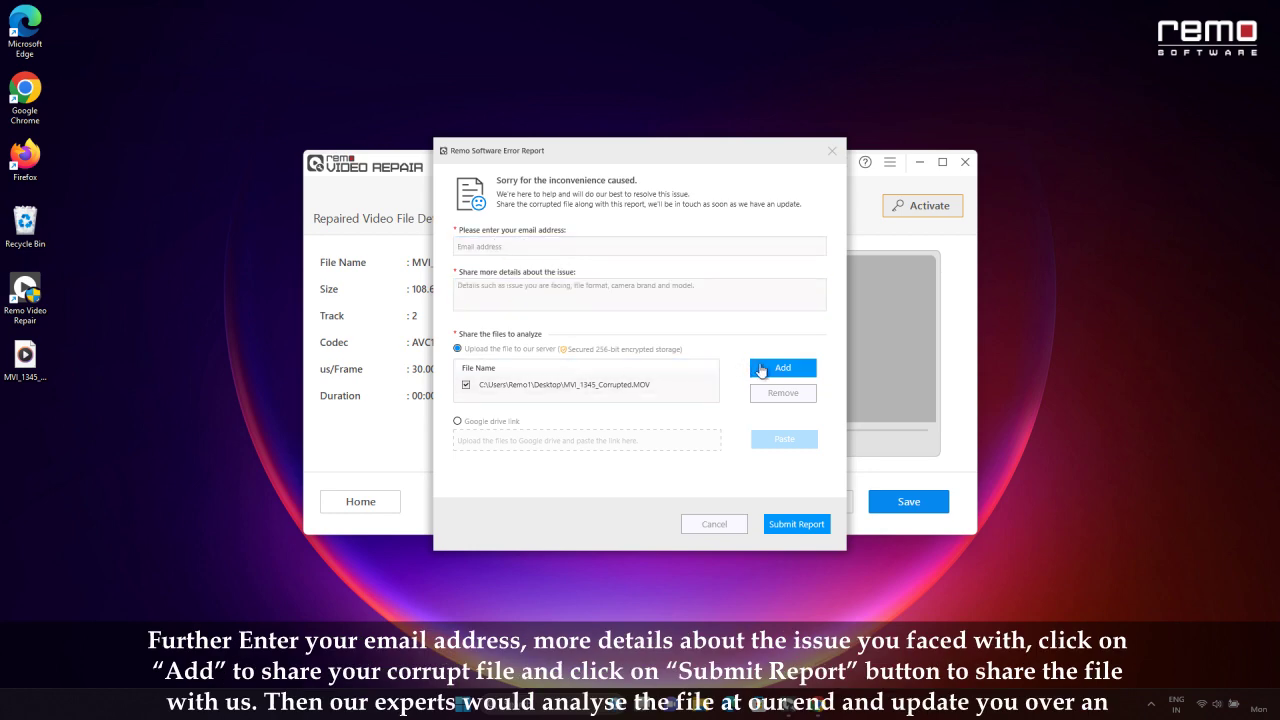
left_click(486, 302)
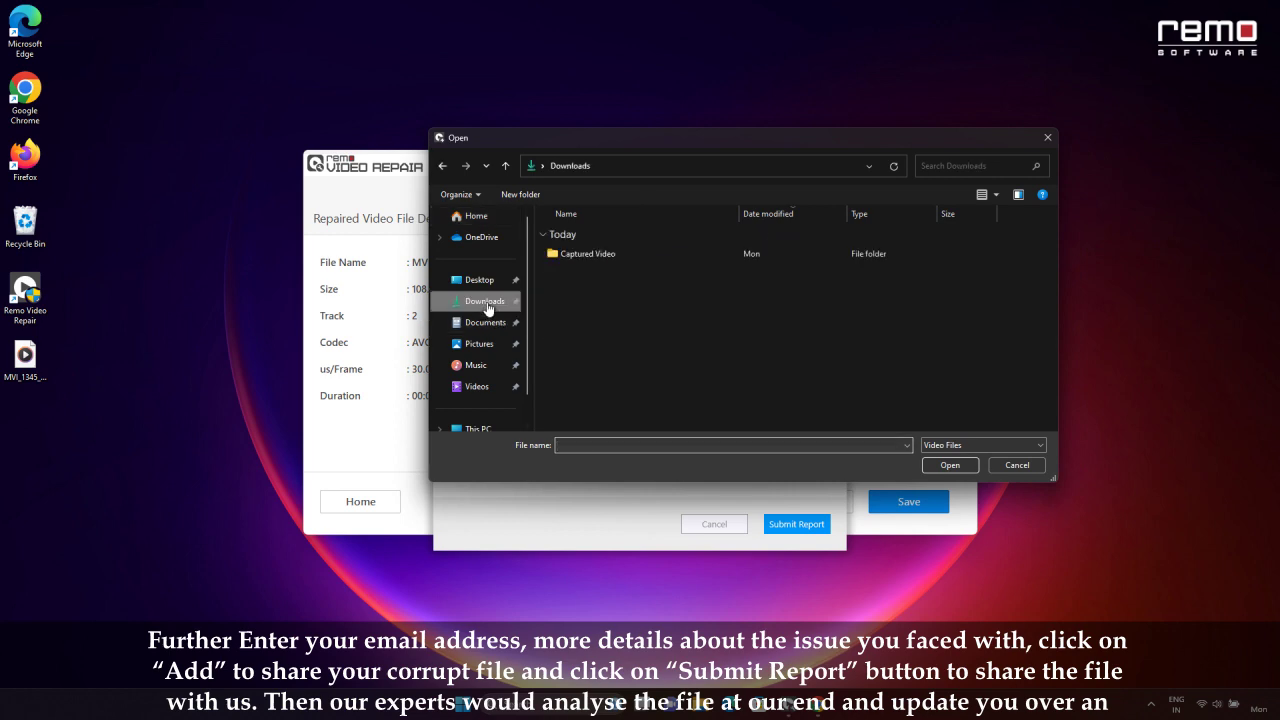
double_click(580, 259)
double_click(580, 259)
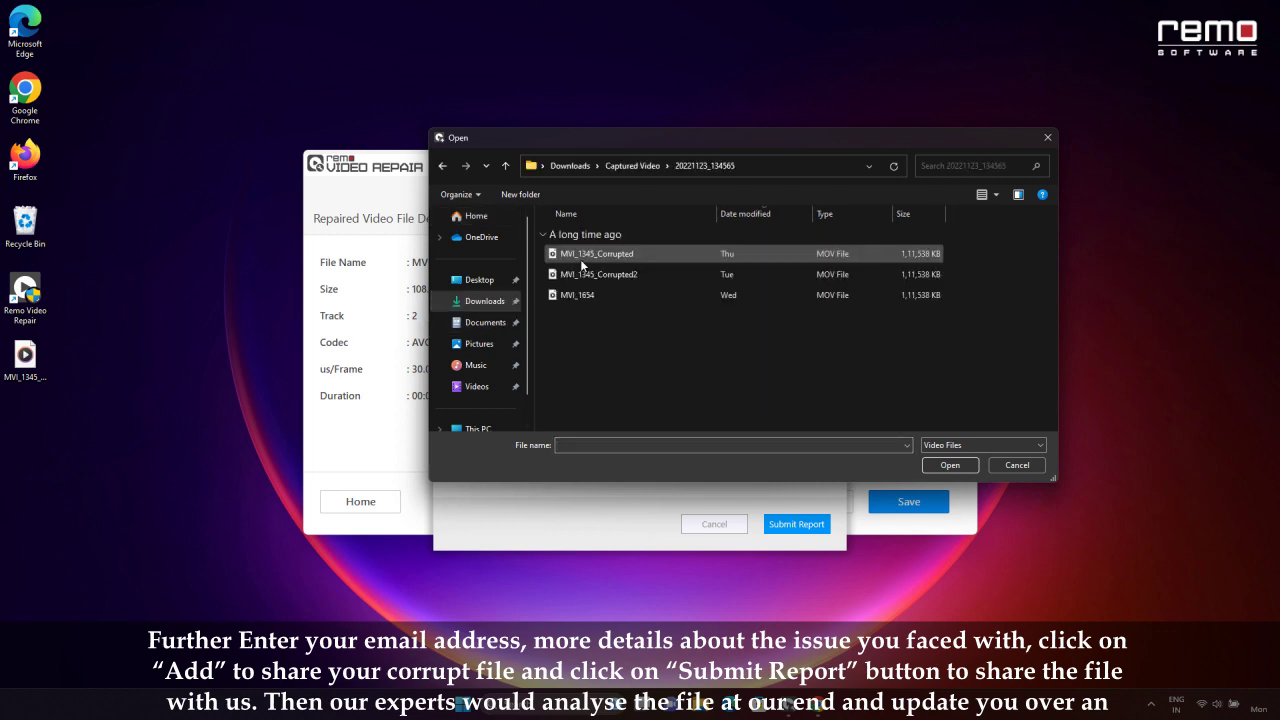
double_click(580, 259)
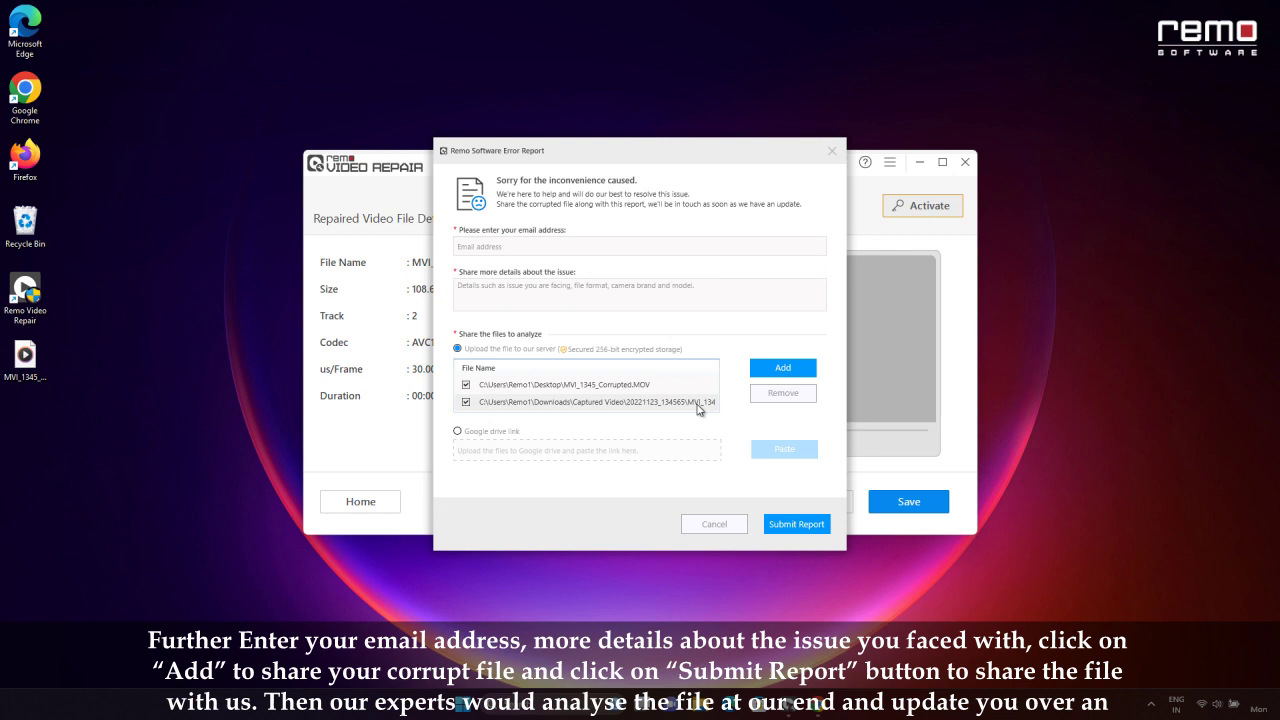